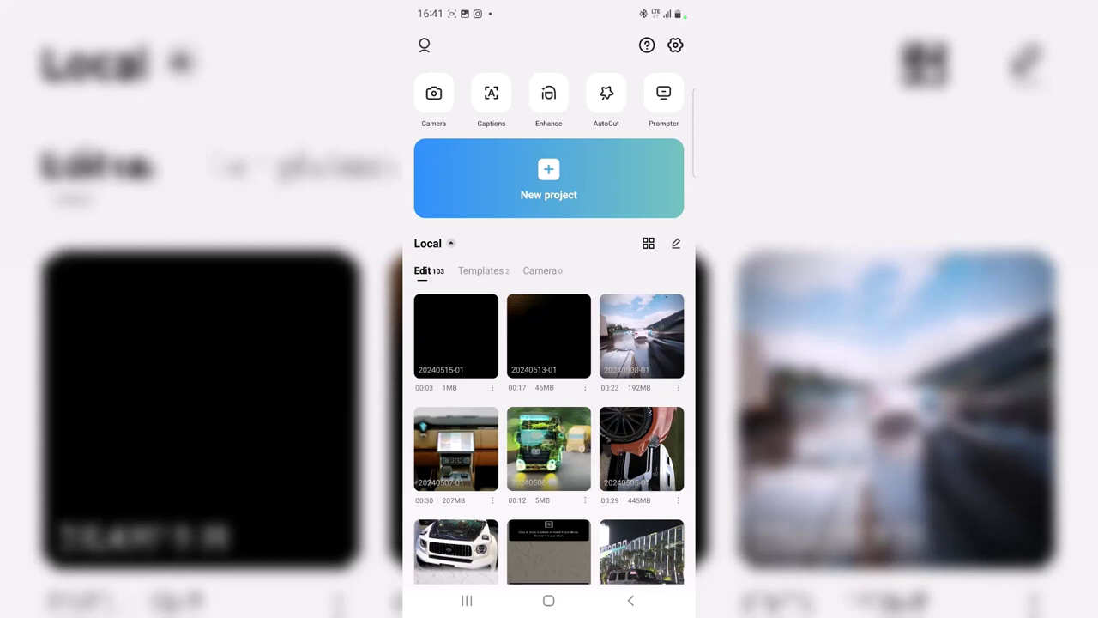
Start a new CapCut project from the home screen
left_click(548, 177)
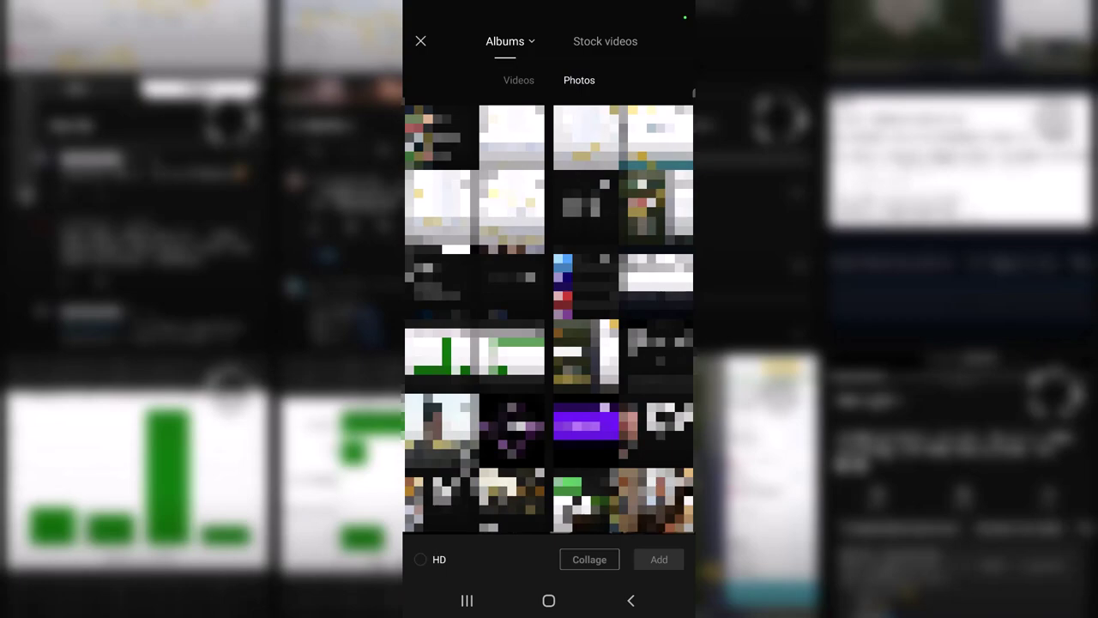
Import the vevo logo image from Photos in HD
scroll(549, 317, "down", 4)
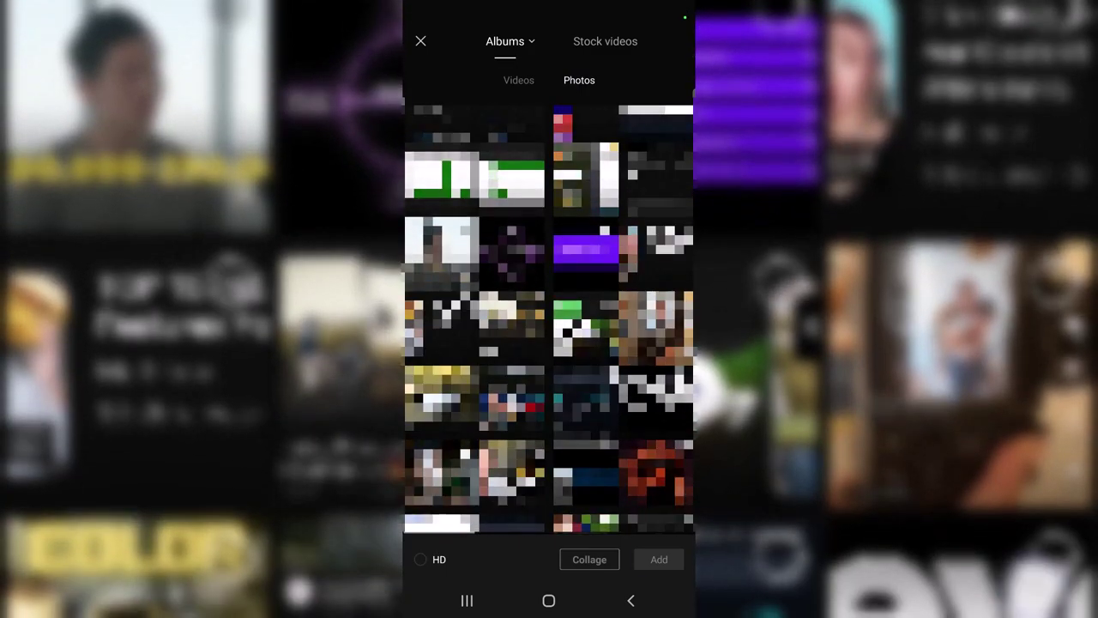
left_click(656, 397)
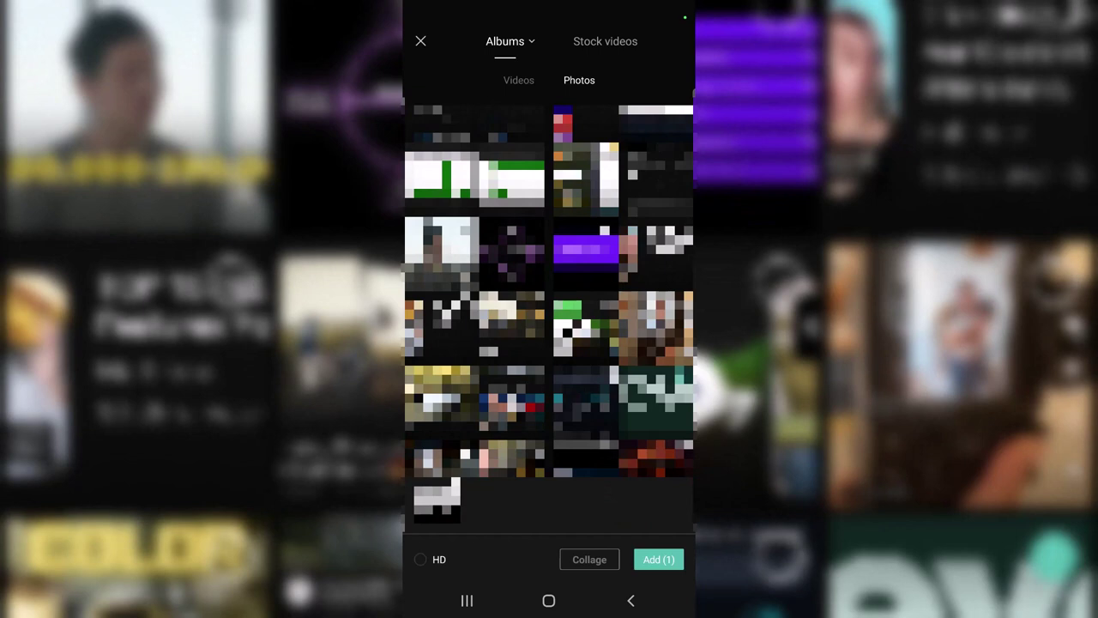
left_click(420, 559)
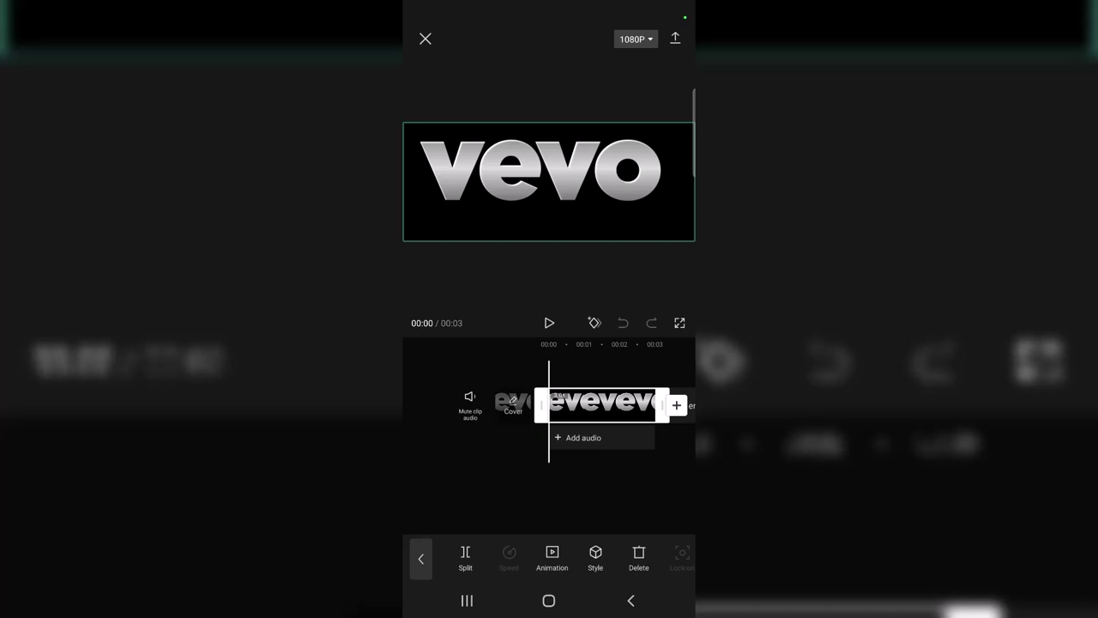
Move the vevo logo slightly lower in the preview frame
mouse_move(481, 182)
left_mouse_down()
mouse_move(482, 210)
mouse_move(493, 200)
mouse_move(479, 196)
left_mouse_up()
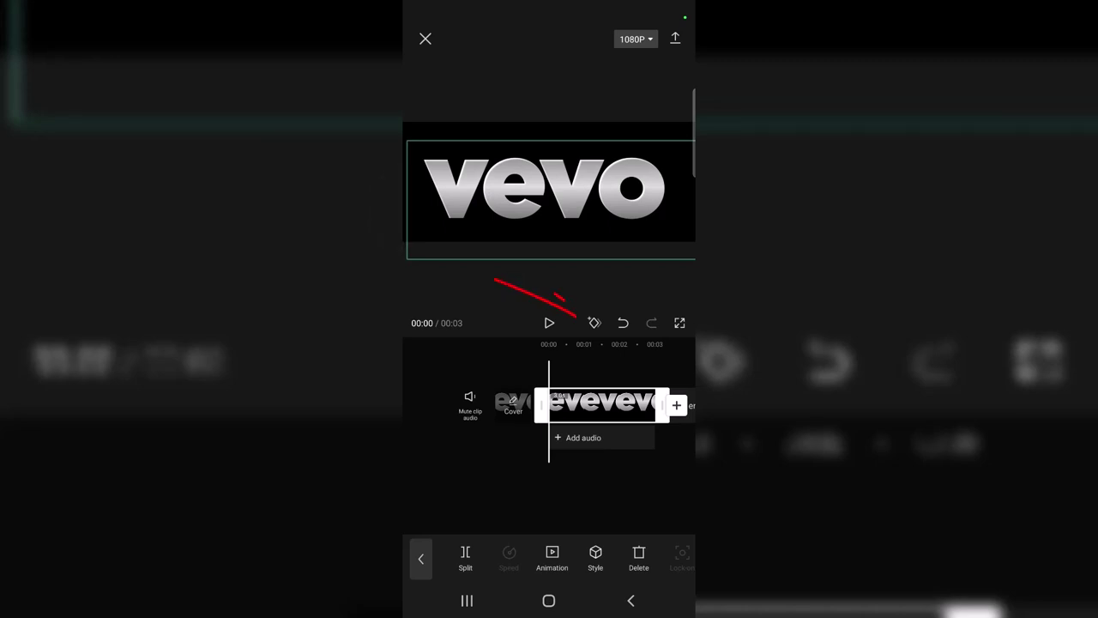
Add a keyframe at 00:00 on the logo clip and bring up its Mask presets
left_click(594, 323)
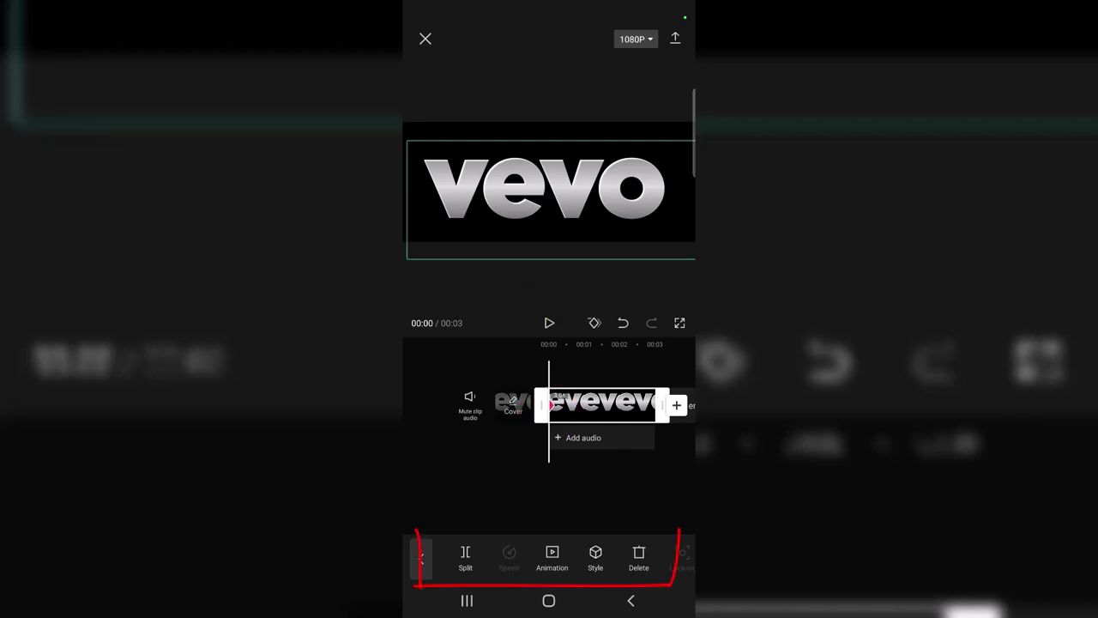
left_click_drag(628, 558, 481, 566)
left_click_drag(615, 559, 474, 570)
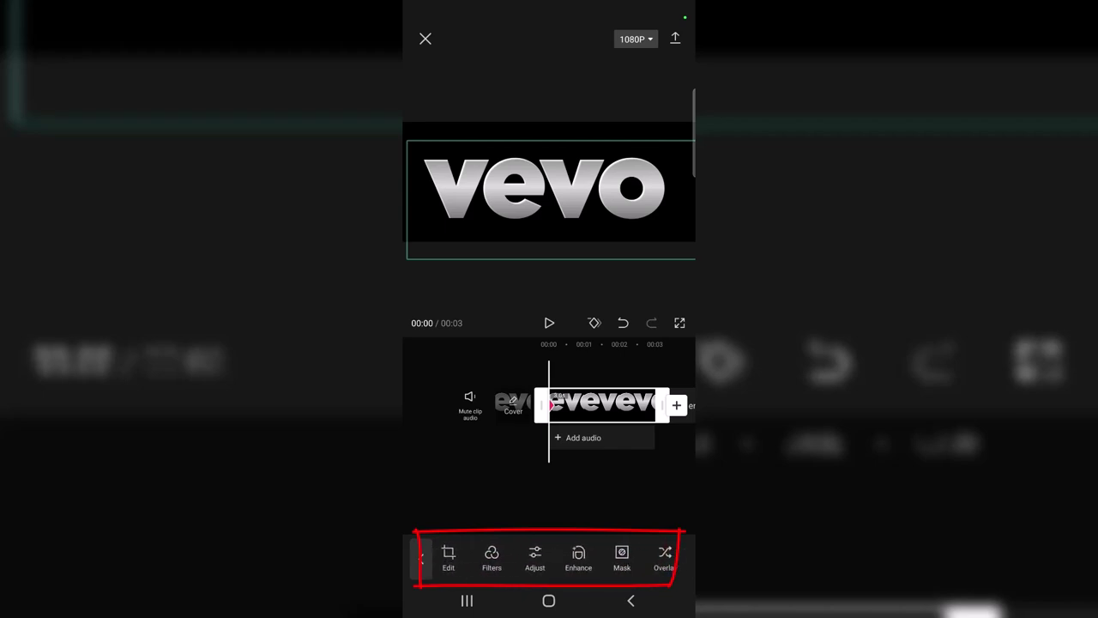
left_click(622, 556)
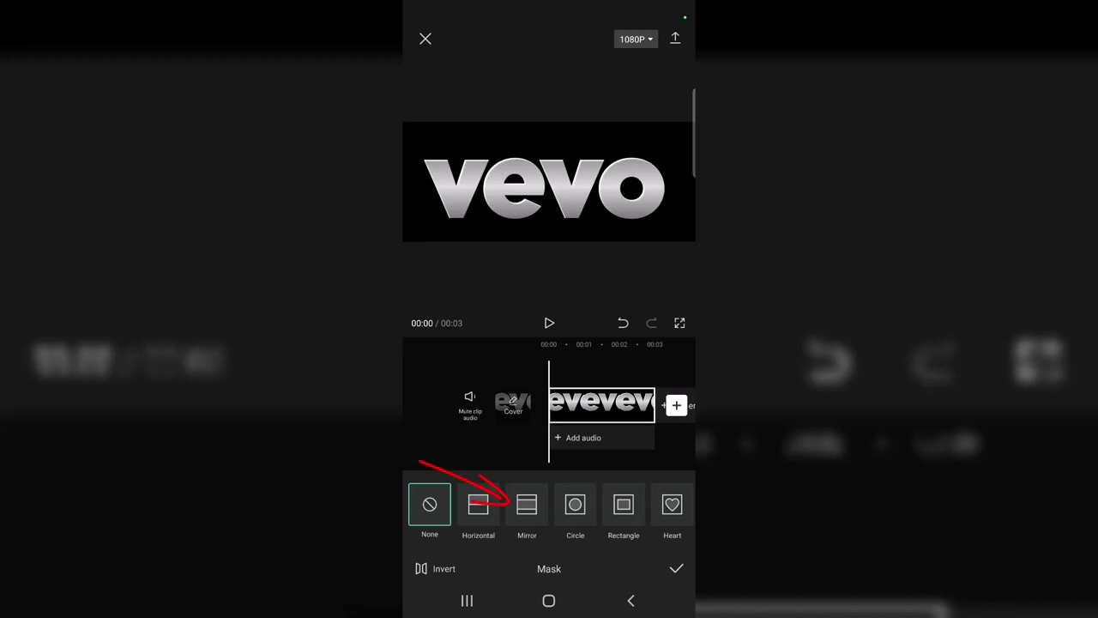
Apply a diagonally tilted, feathered Mirror mask shifted up-left so the logo starts hidden
left_click(527, 504)
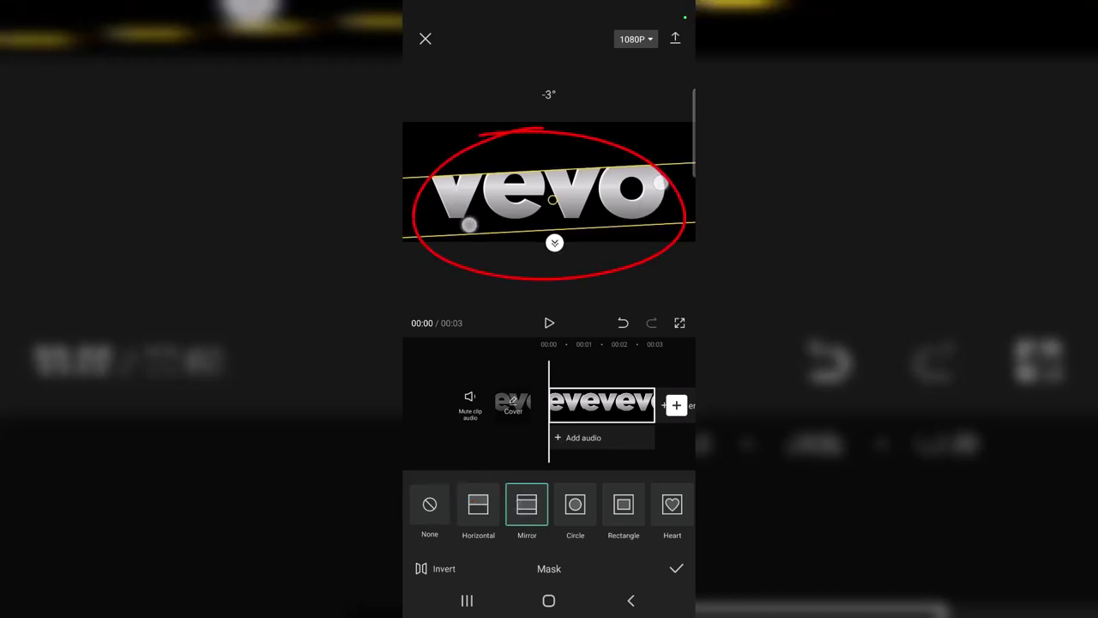
mouse_move(645, 146)
left_mouse_down()
mouse_move(636, 133)
mouse_move(597, 137)
left_mouse_up()
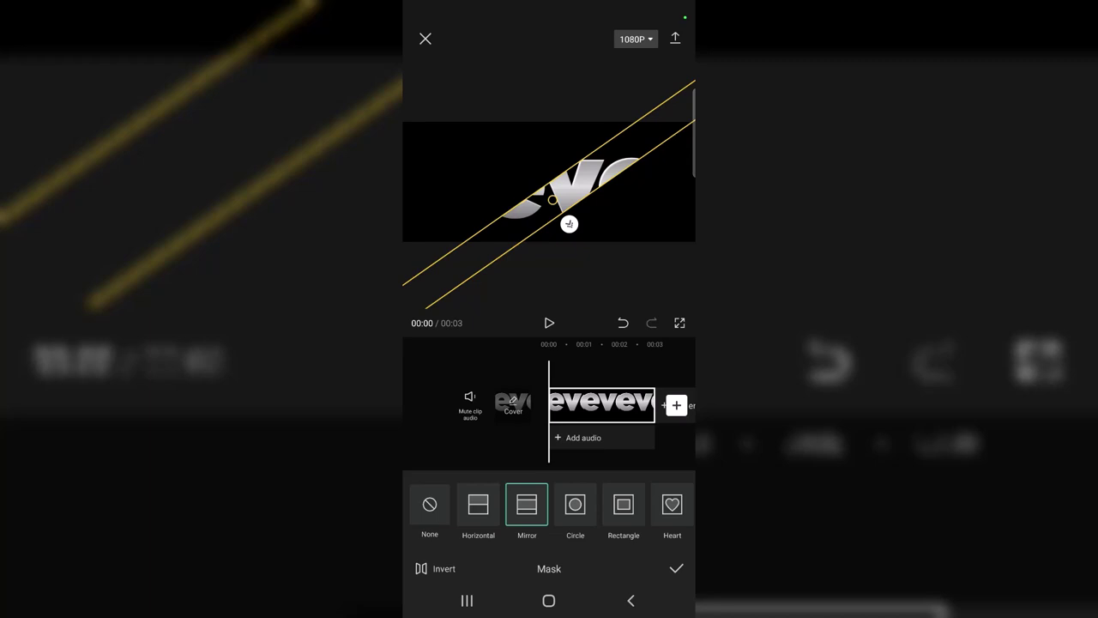
left_click_drag(553, 200, 447, 151)
left_click_drag(409, 182, 410, 191)
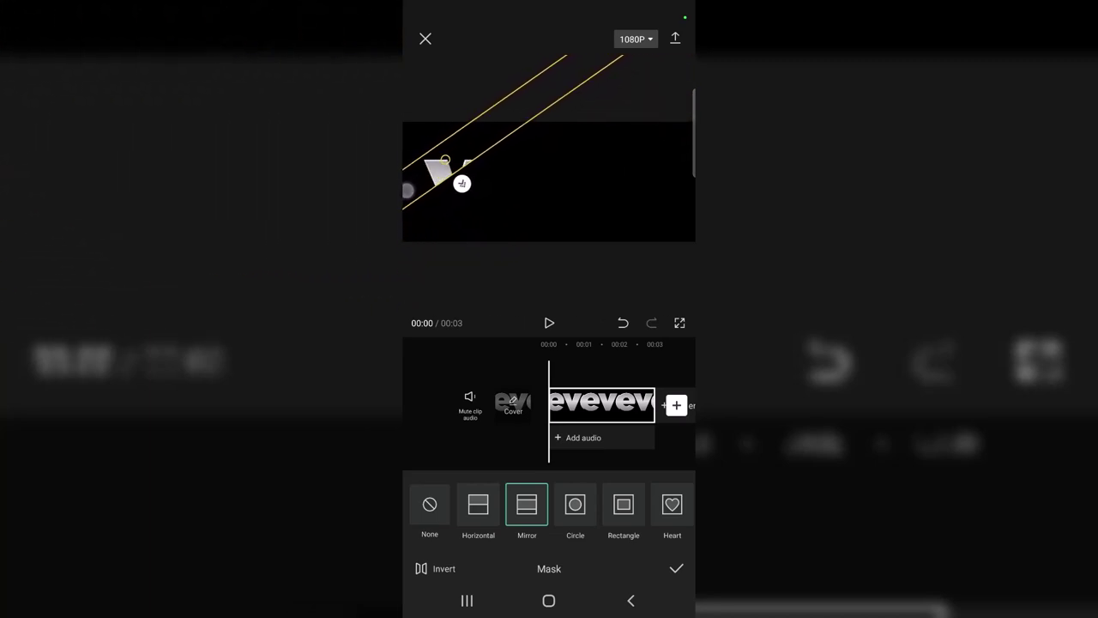
left_click_drag(461, 151, 455, 119)
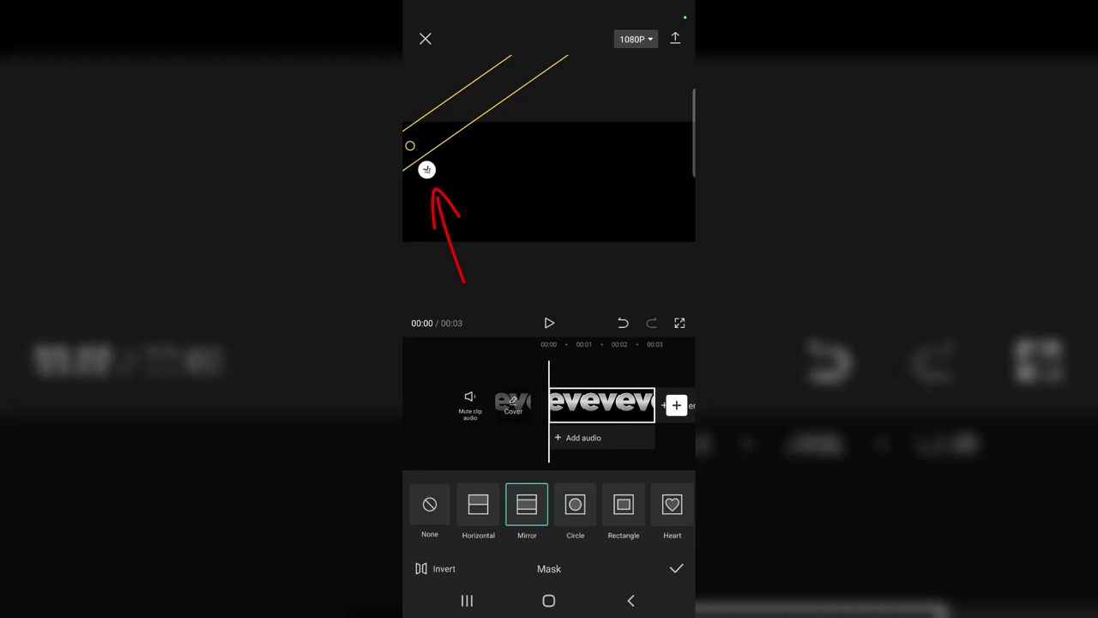
left_click_drag(439, 129, 462, 151)
left_click_drag(451, 196, 455, 201)
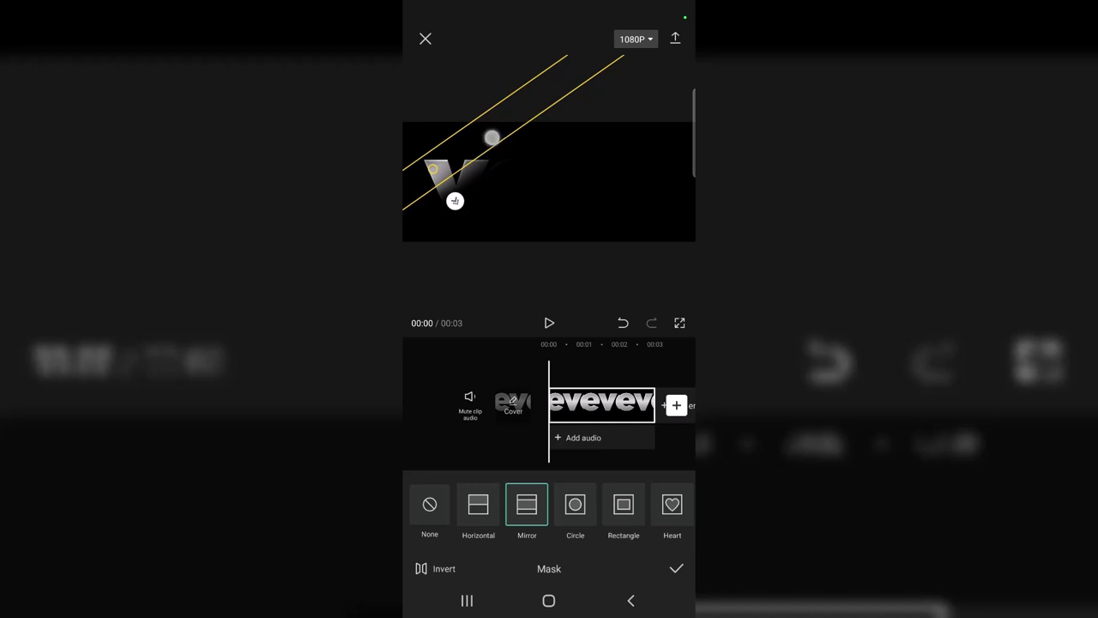
left_click_drag(491, 137, 466, 119)
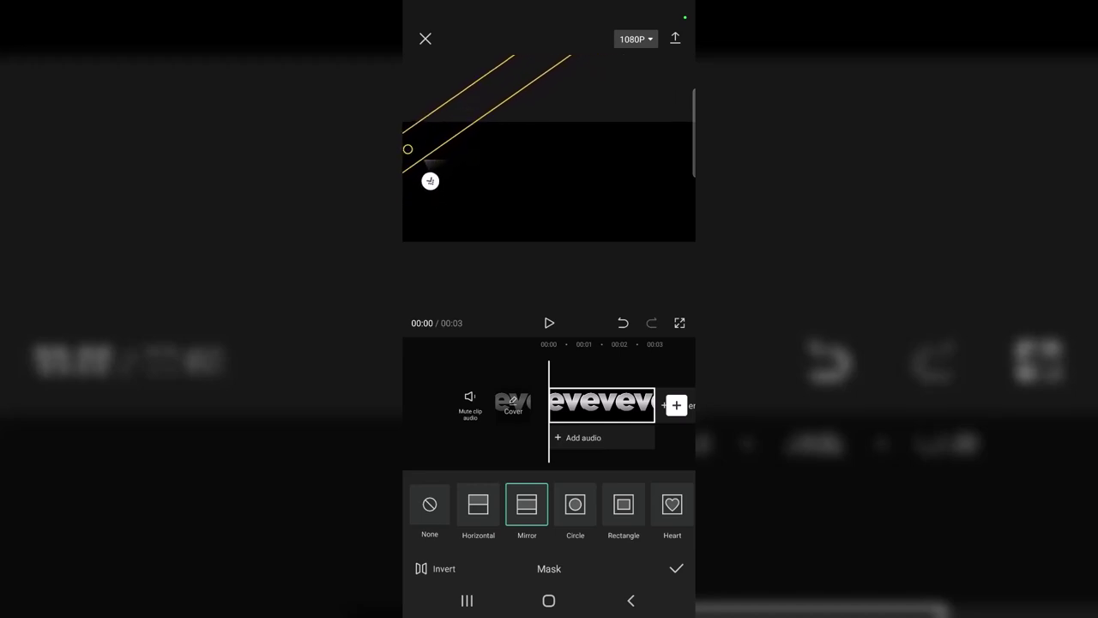
left_click(676, 568)
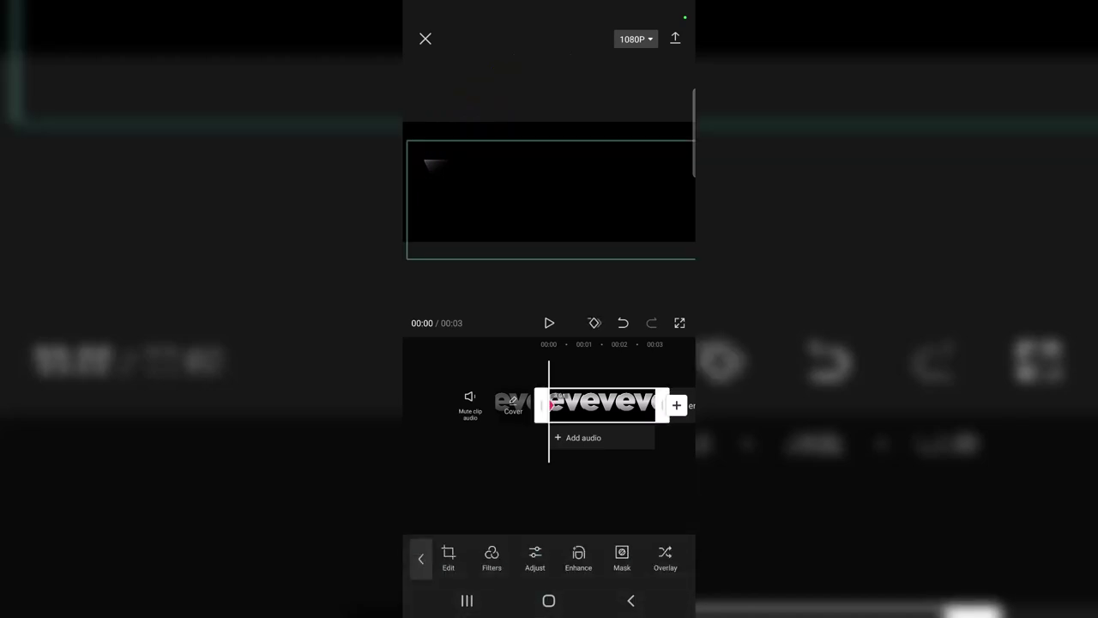
At the clip's end, move the mirror mask down-right over the logo, then preview from 00:00
left_click_drag(658, 492, 537, 486)
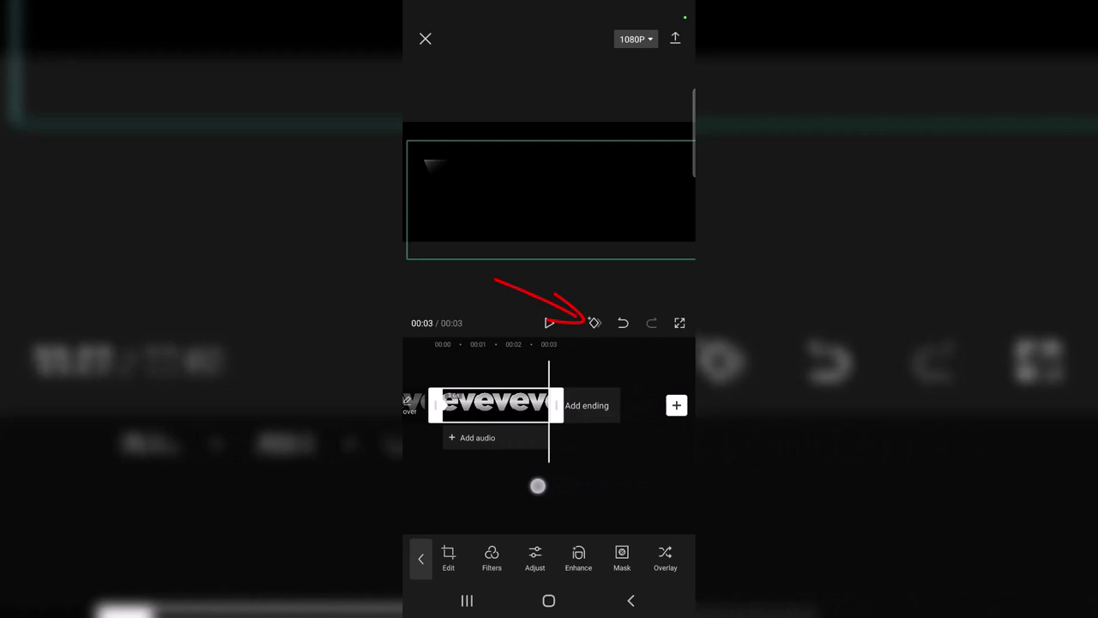
left_click(622, 556)
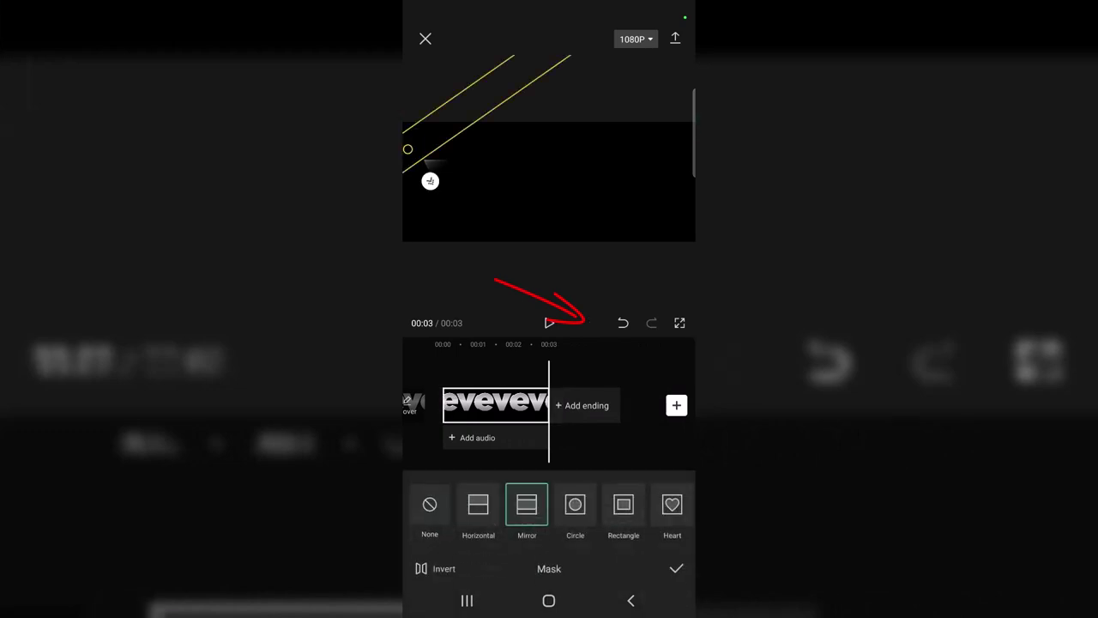
mouse_move(478, 106)
left_mouse_down()
mouse_move(652, 272)
mouse_move(665, 280)
mouse_move(633, 238)
mouse_move(677, 261)
left_mouse_up()
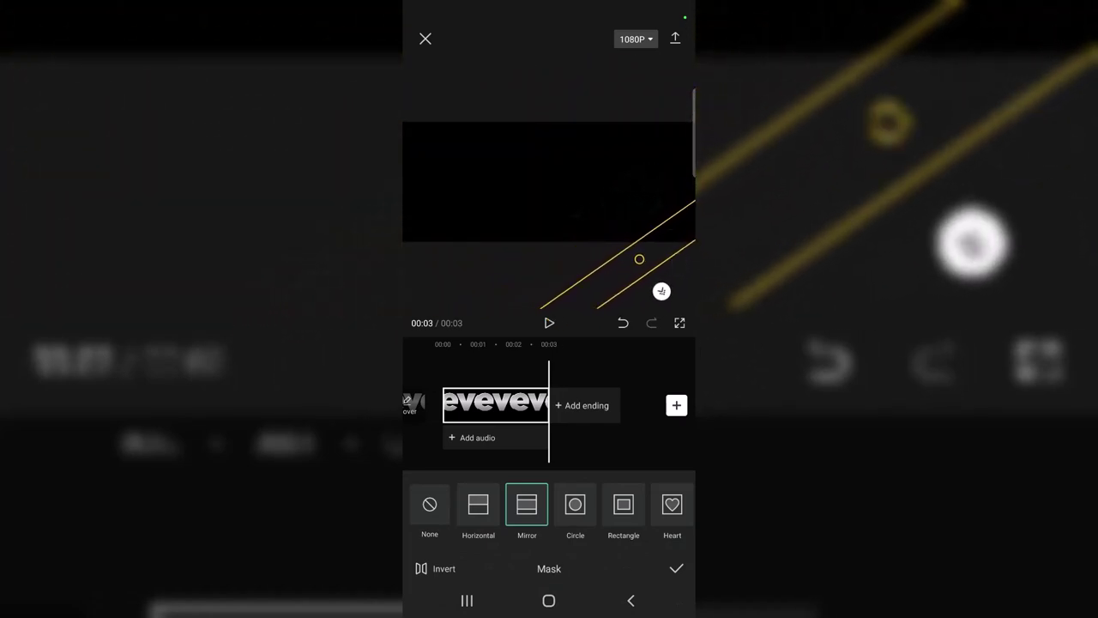
left_click(676, 568)
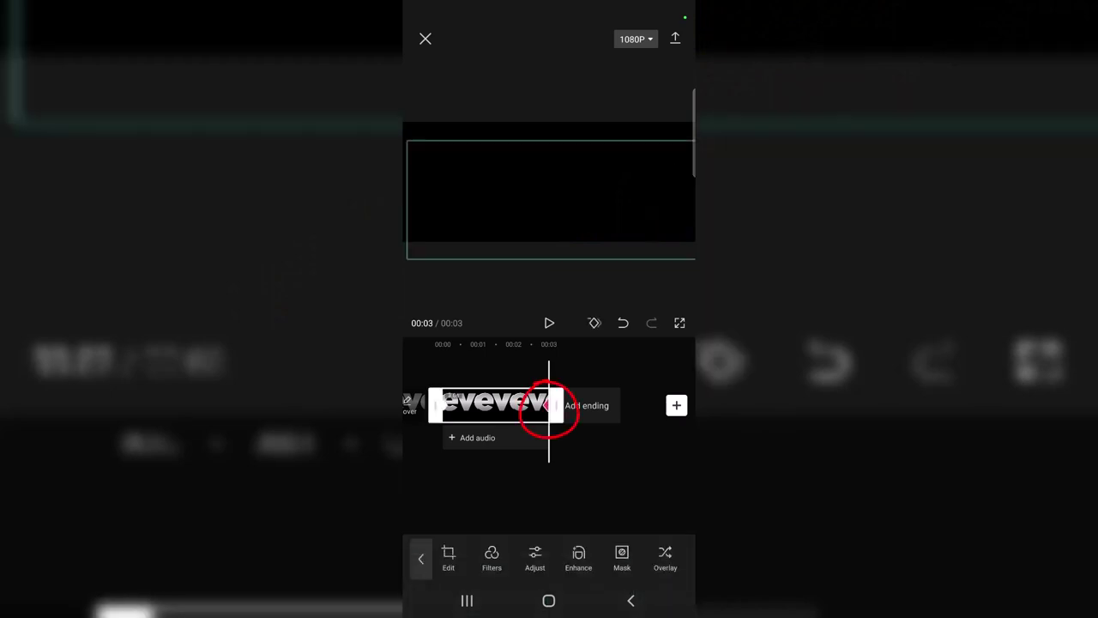
left_click_drag(490, 501, 600, 493)
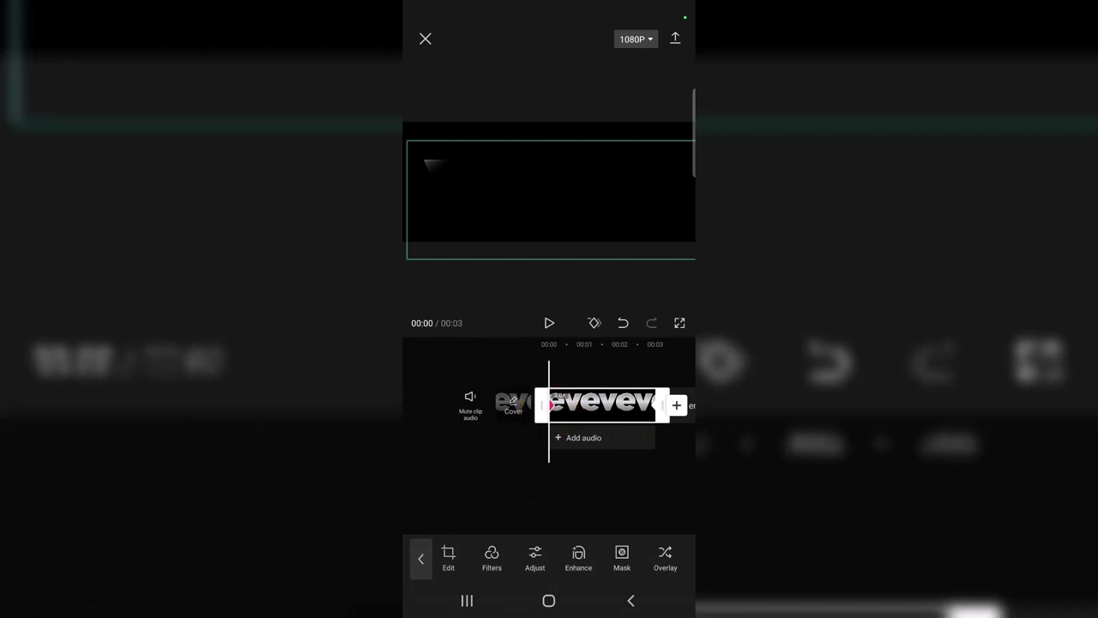
left_click(549, 322)
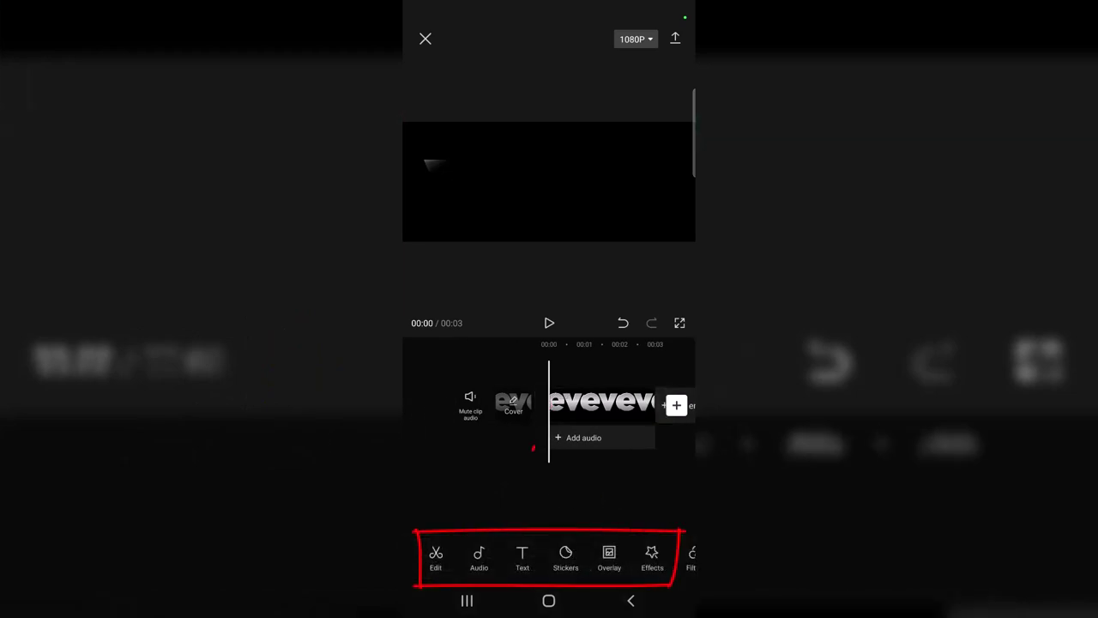
Search the Audio Sounds library for "action"
left_click(480, 558)
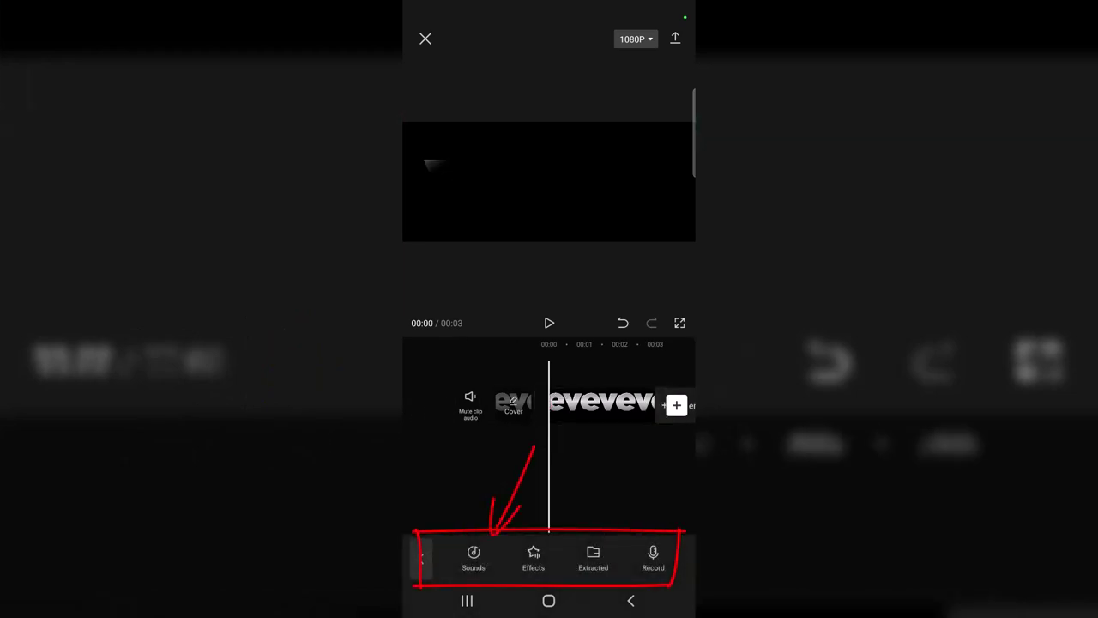
left_click(474, 558)
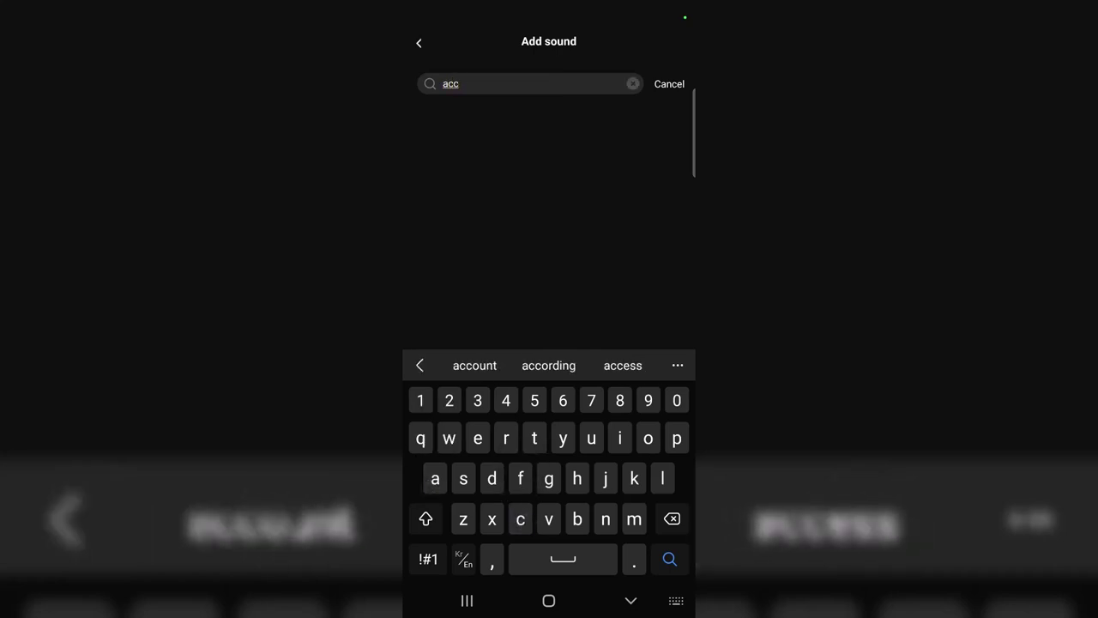
key("BackSpace")
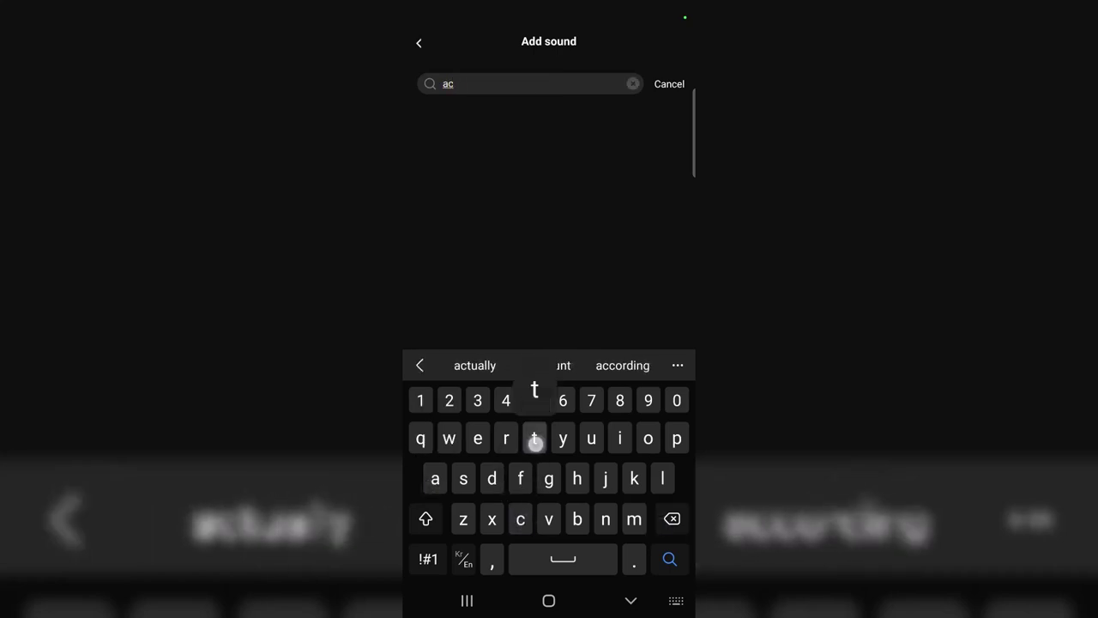
type("tion")
left_click(669, 559)
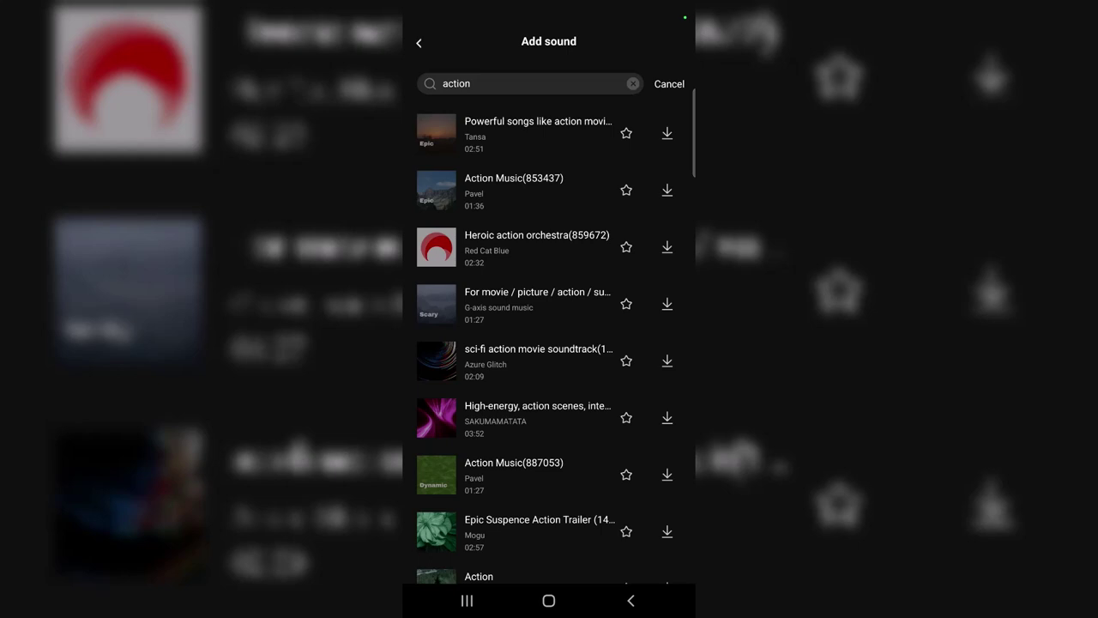
Preview several action tracks, ending on the first 2:51 "Powerful songs like action movie music"
left_click(532, 304)
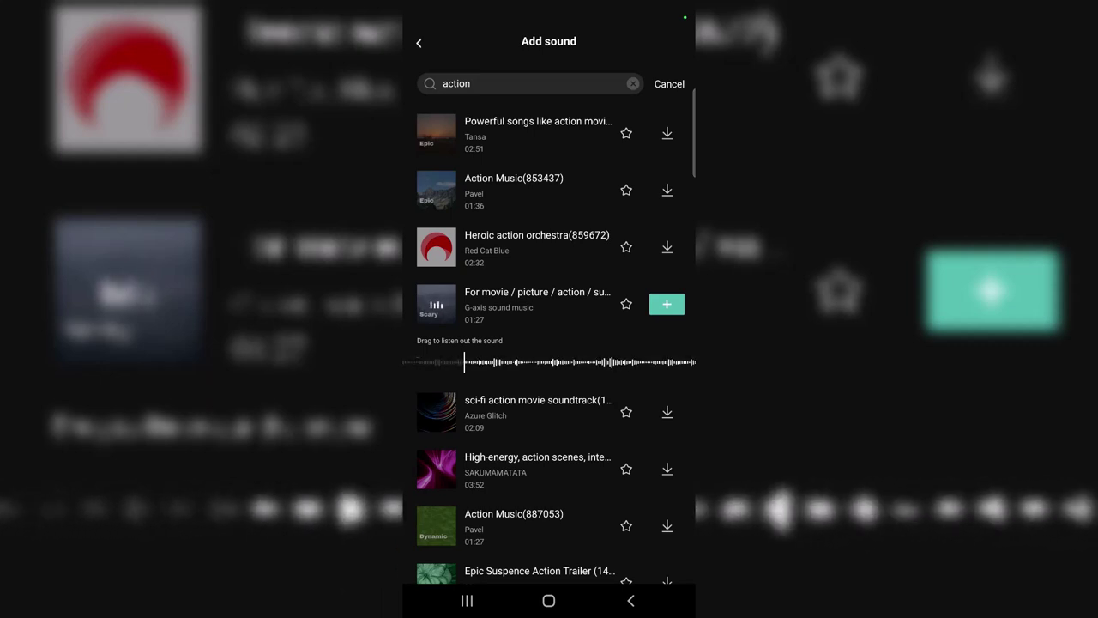
left_click(532, 412)
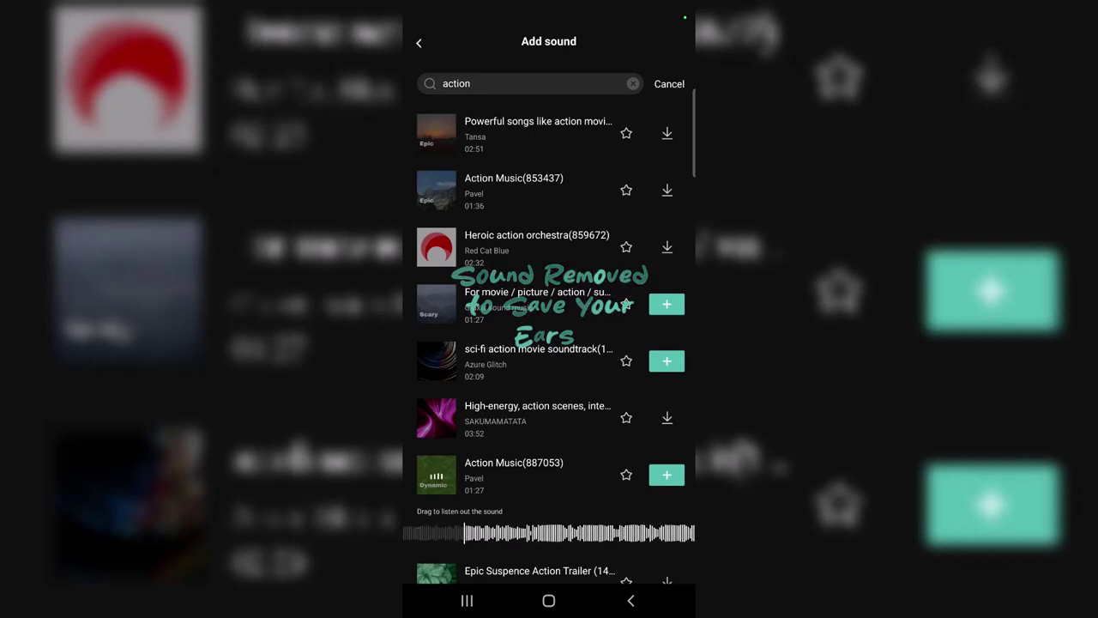
left_click(538, 133)
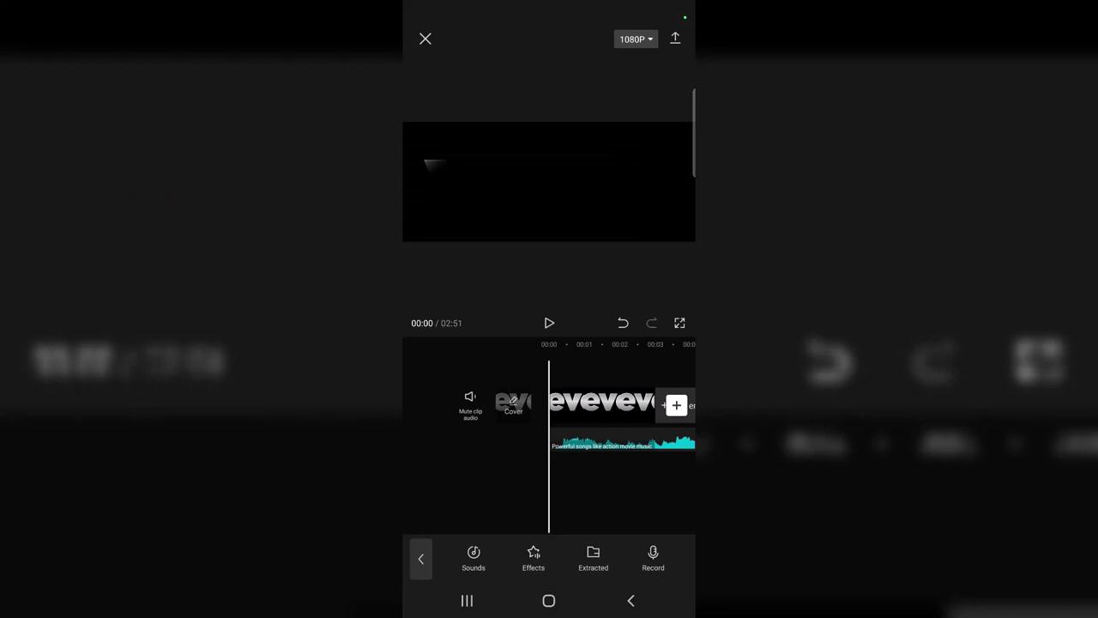
Split the action music at 00:03, where the vevo logo clip ends
left_click_drag(638, 487, 586, 487)
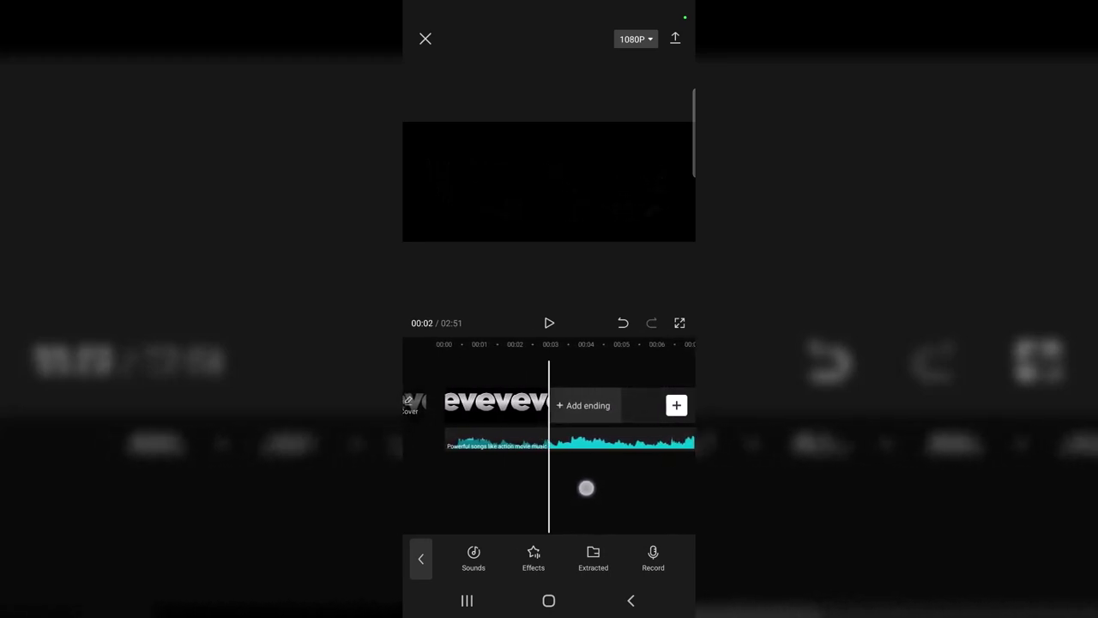
left_click_drag(586, 488, 593, 485)
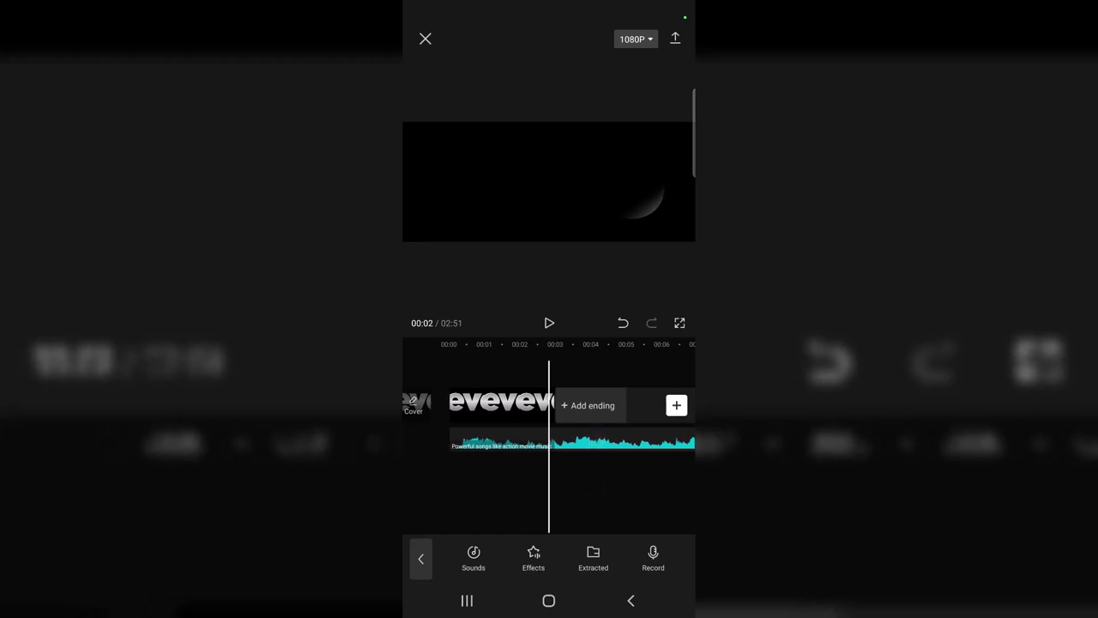
left_click(627, 442)
left_click_drag(627, 480, 617, 482)
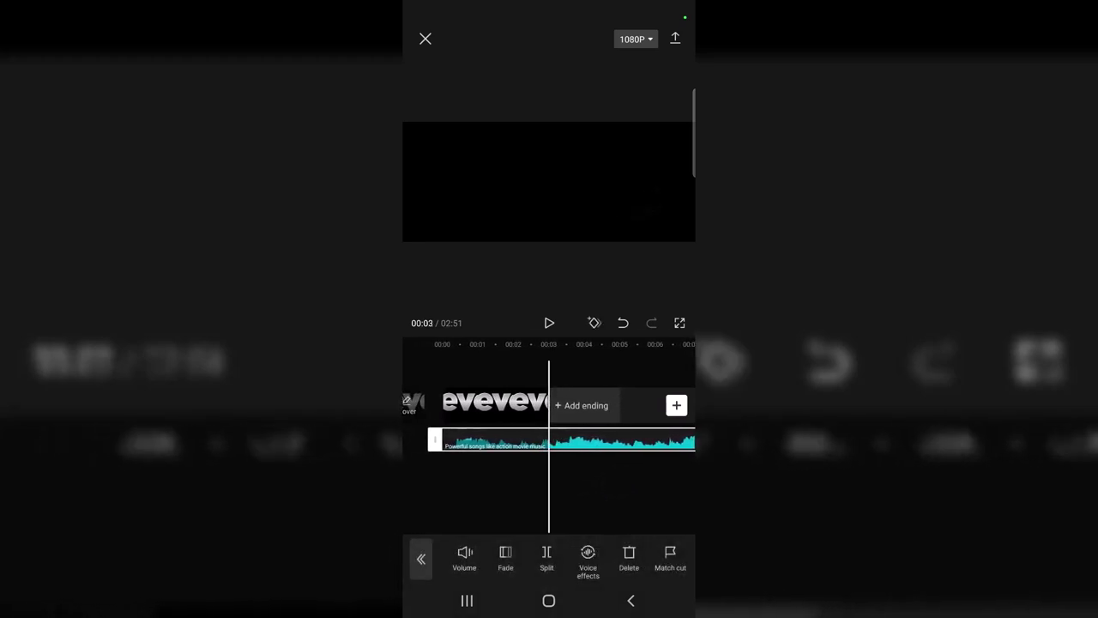
left_click(547, 558)
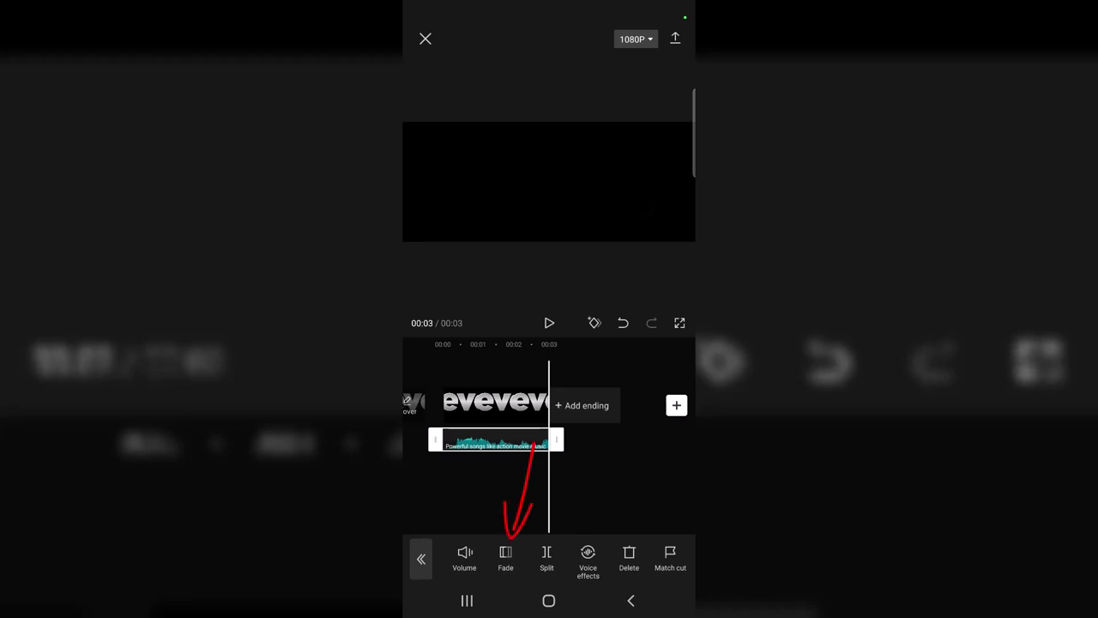
Fade out the trimmed music over 2.6 s, export the video and play it back
left_click(506, 557)
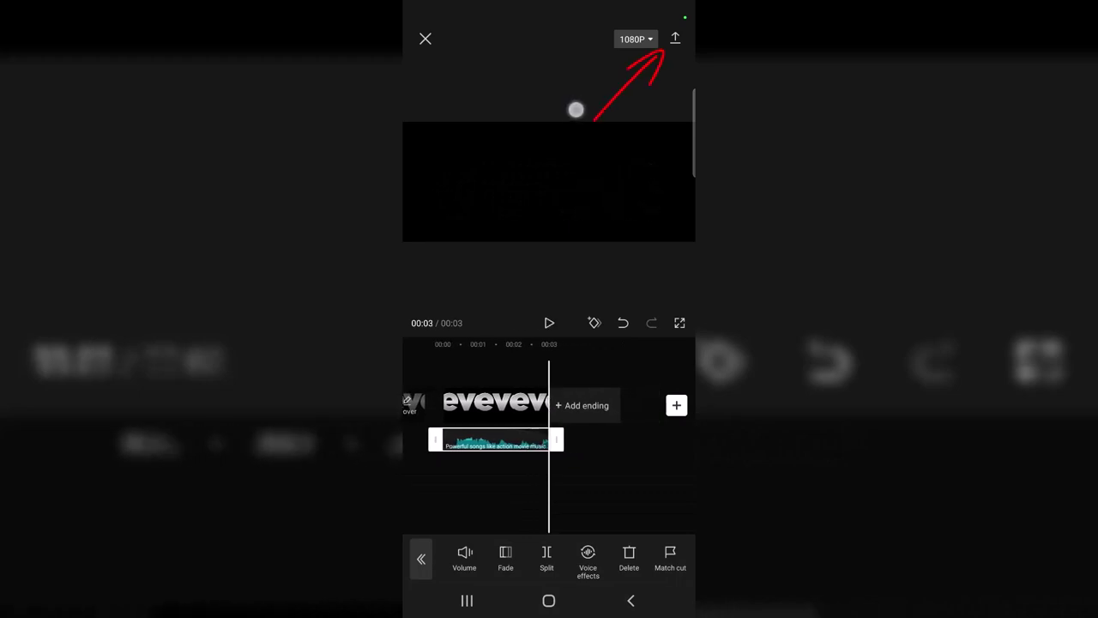
left_click(675, 39)
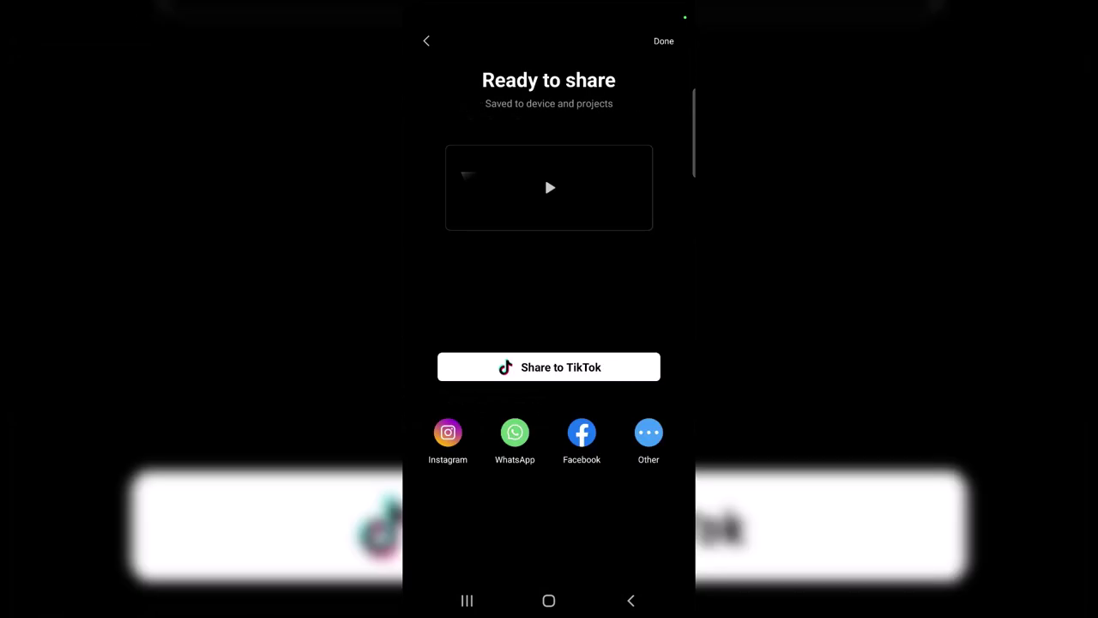
left_click(550, 188)
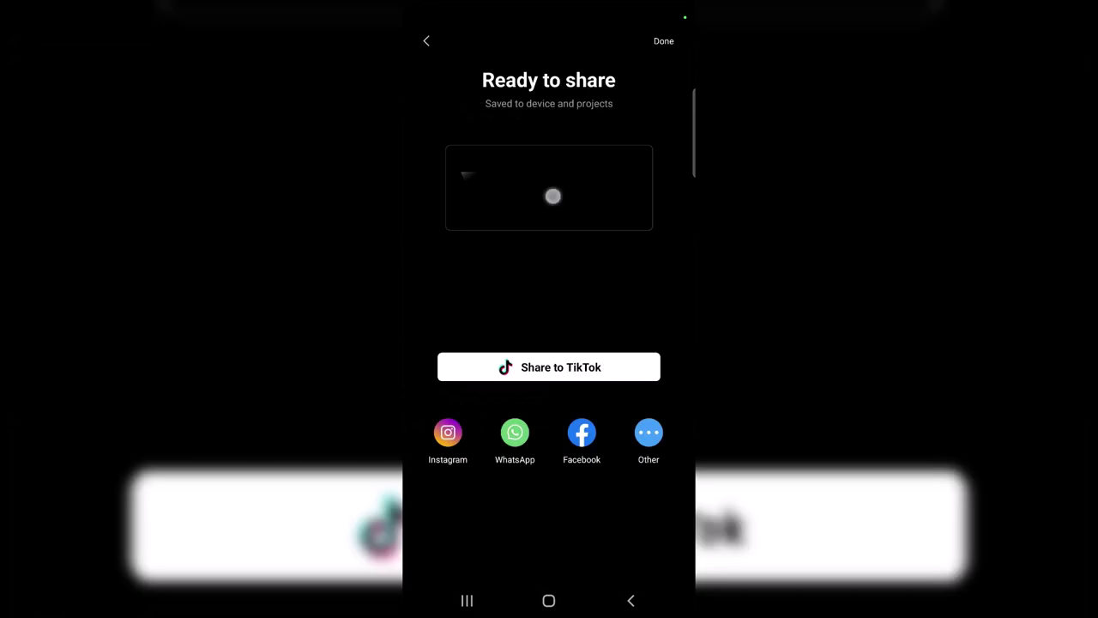